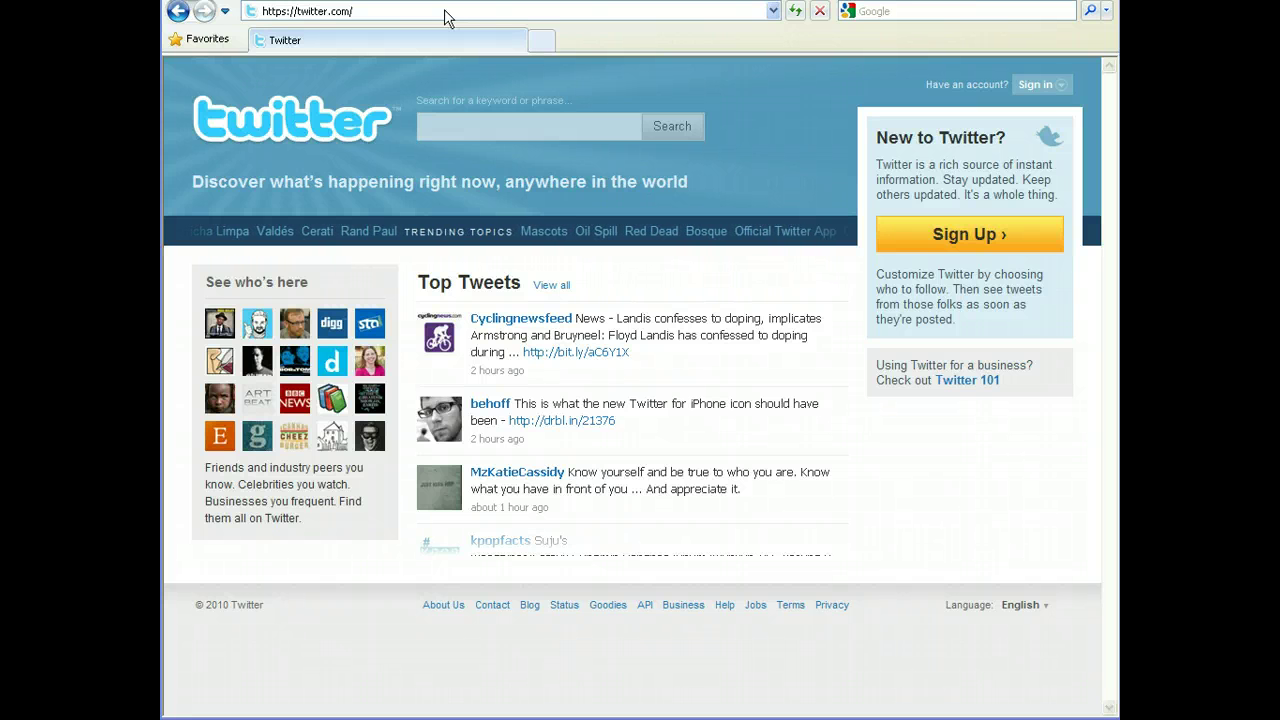
Open the signup form and enter the account holder's full name and an available username.
left_click(971, 243)
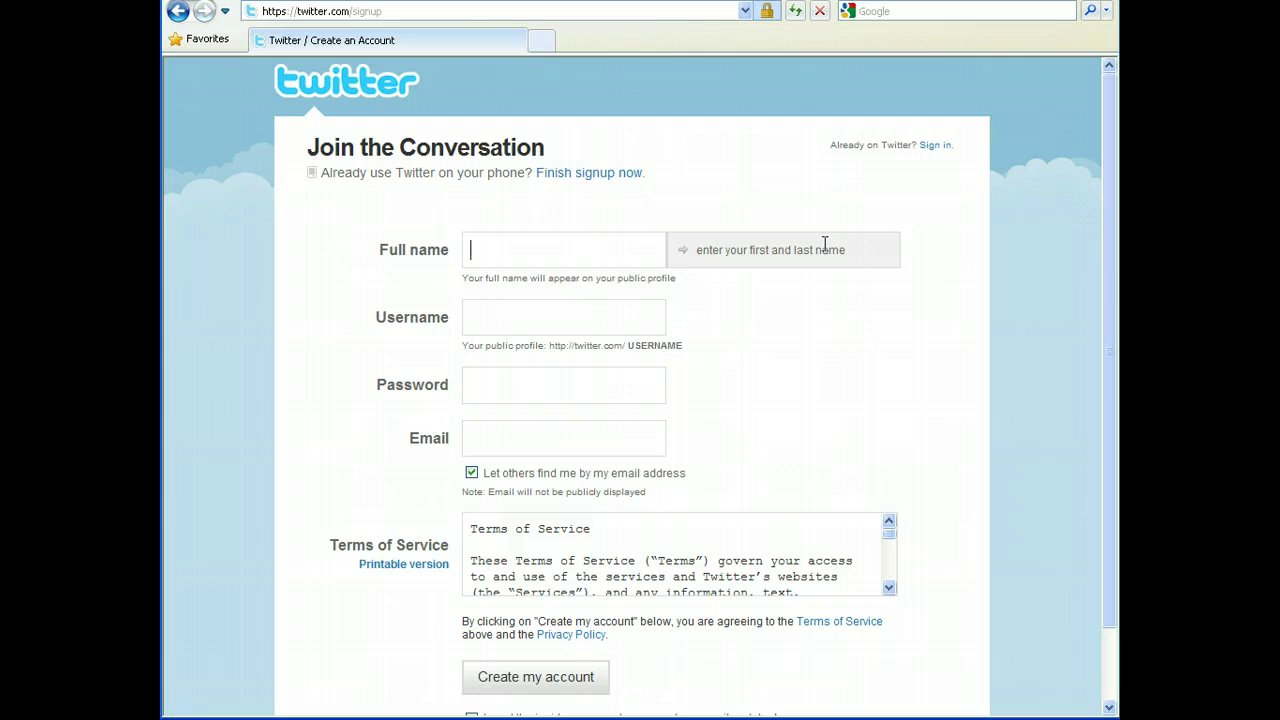
key("Tab")
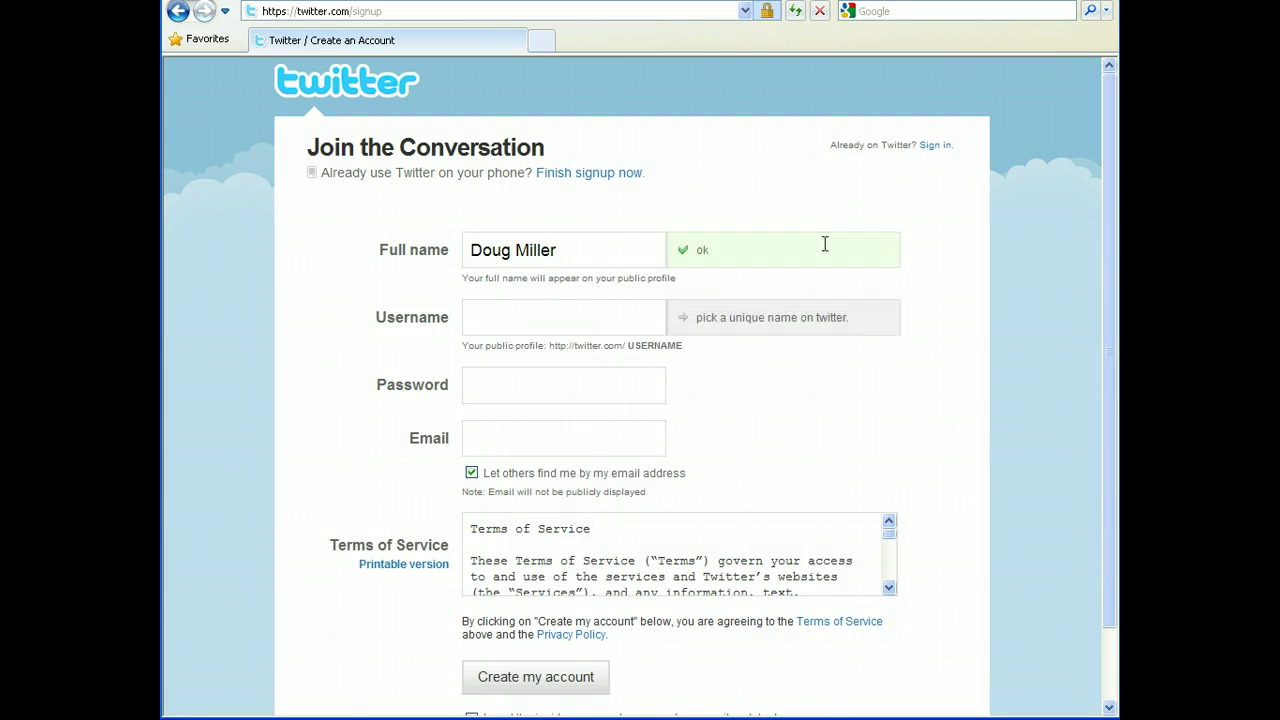
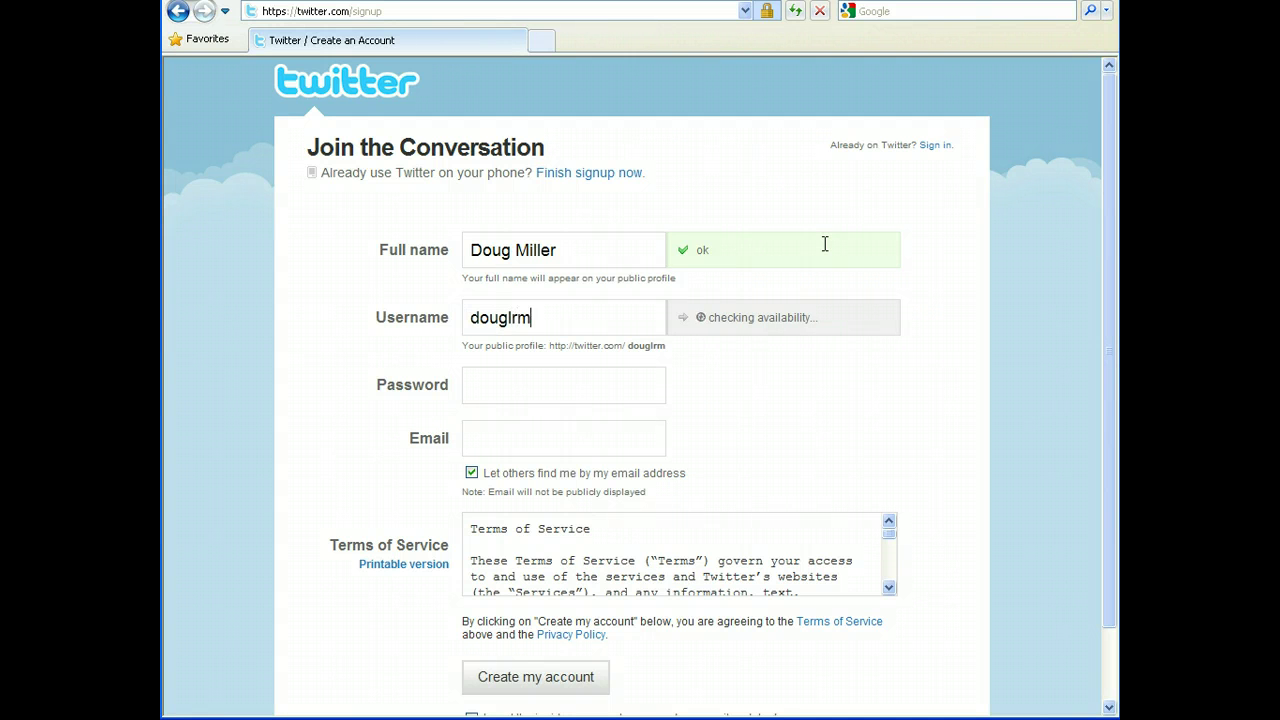
key("Tab")
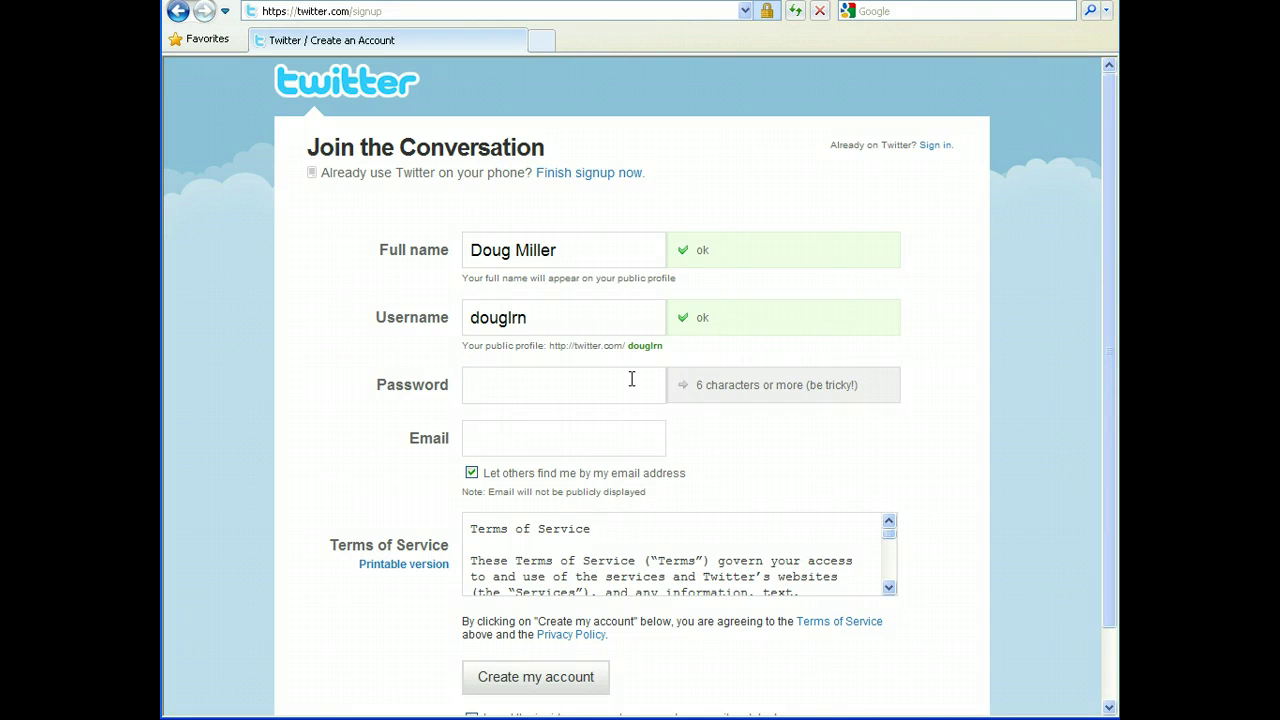
Enter a Good-rated password and the account's e-mail address, then scroll to the form's options.
left_click(582, 391)
type("•••••")
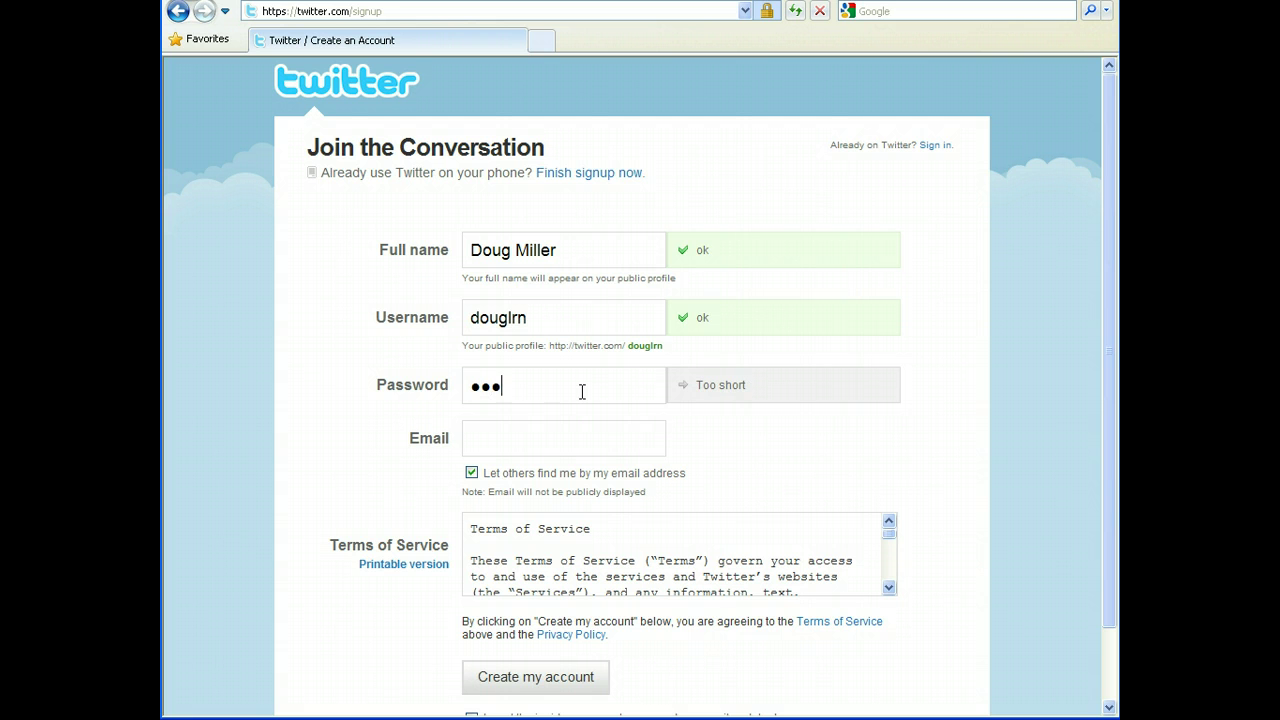
type("•••••")
left_click(547, 436)
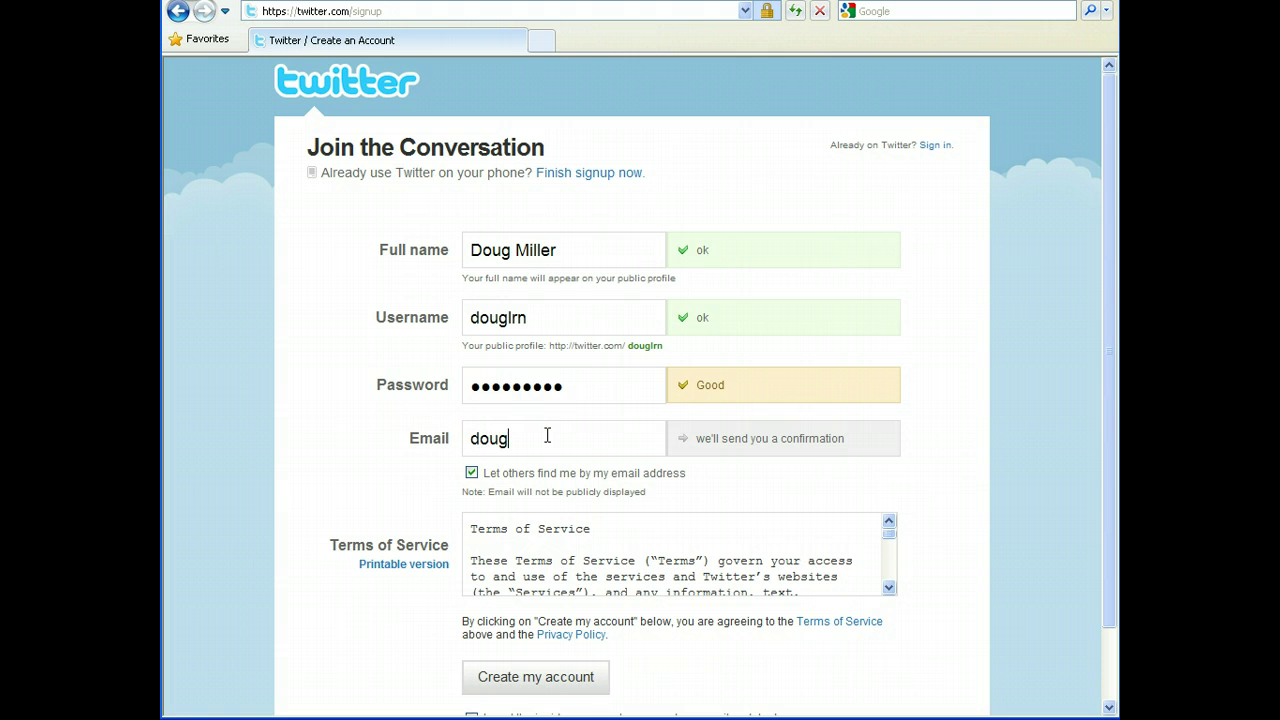
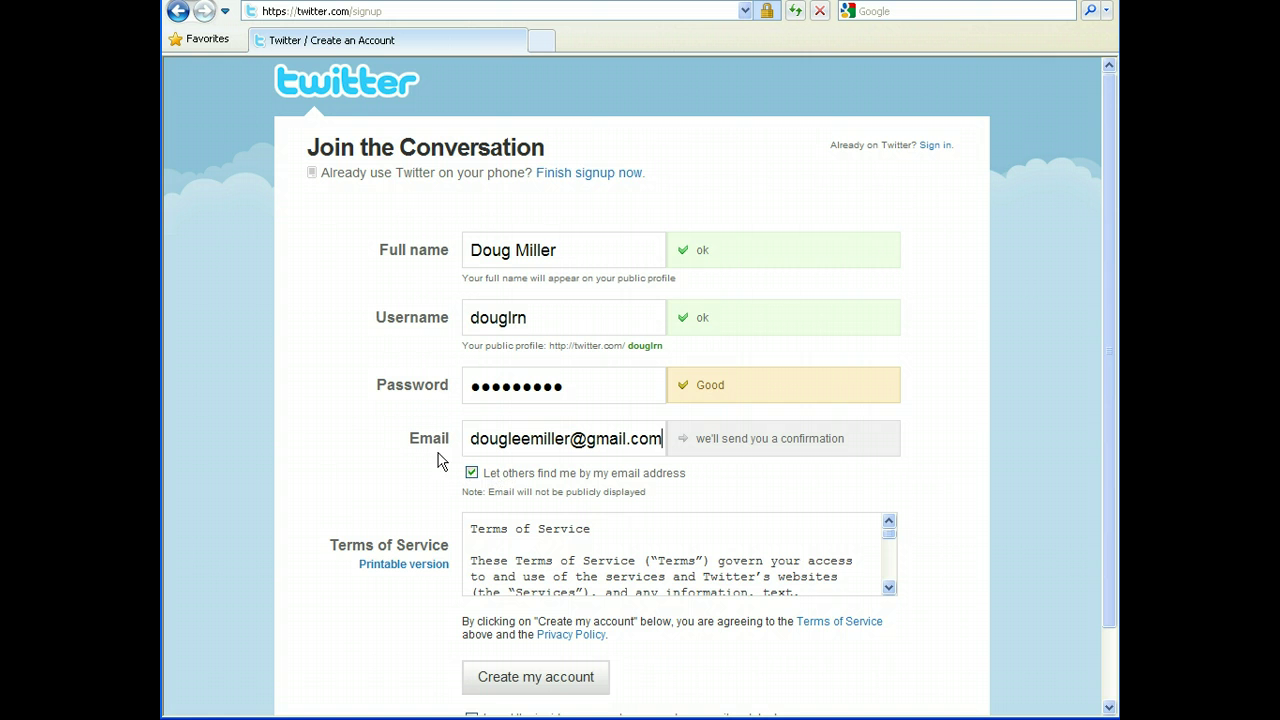
scroll(353, 420, "down", 2)
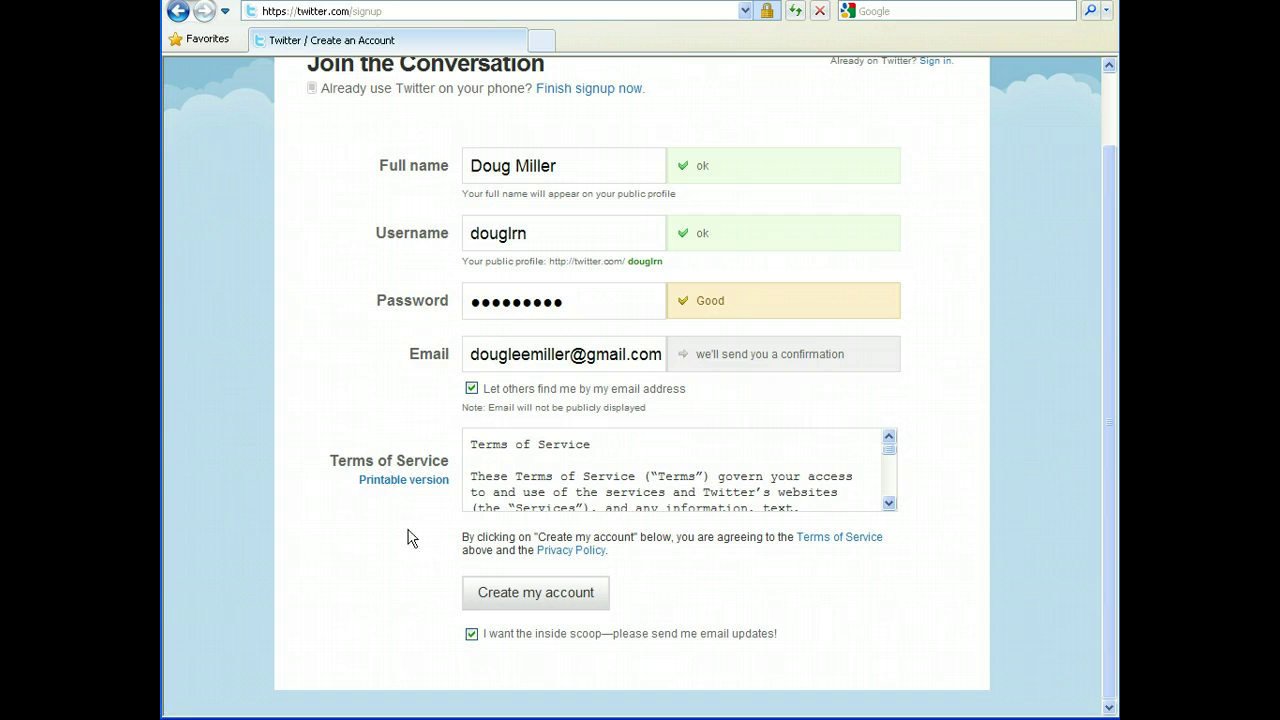
left_click(471, 634)
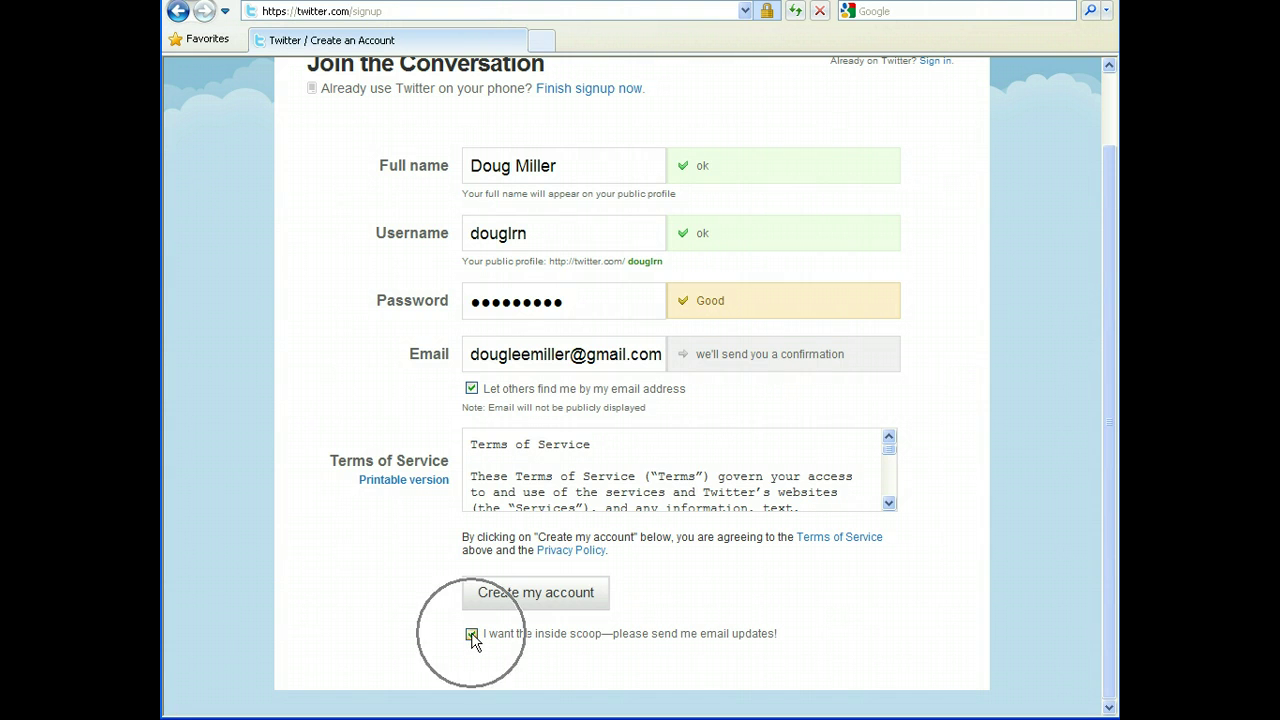
left_click(471, 634)
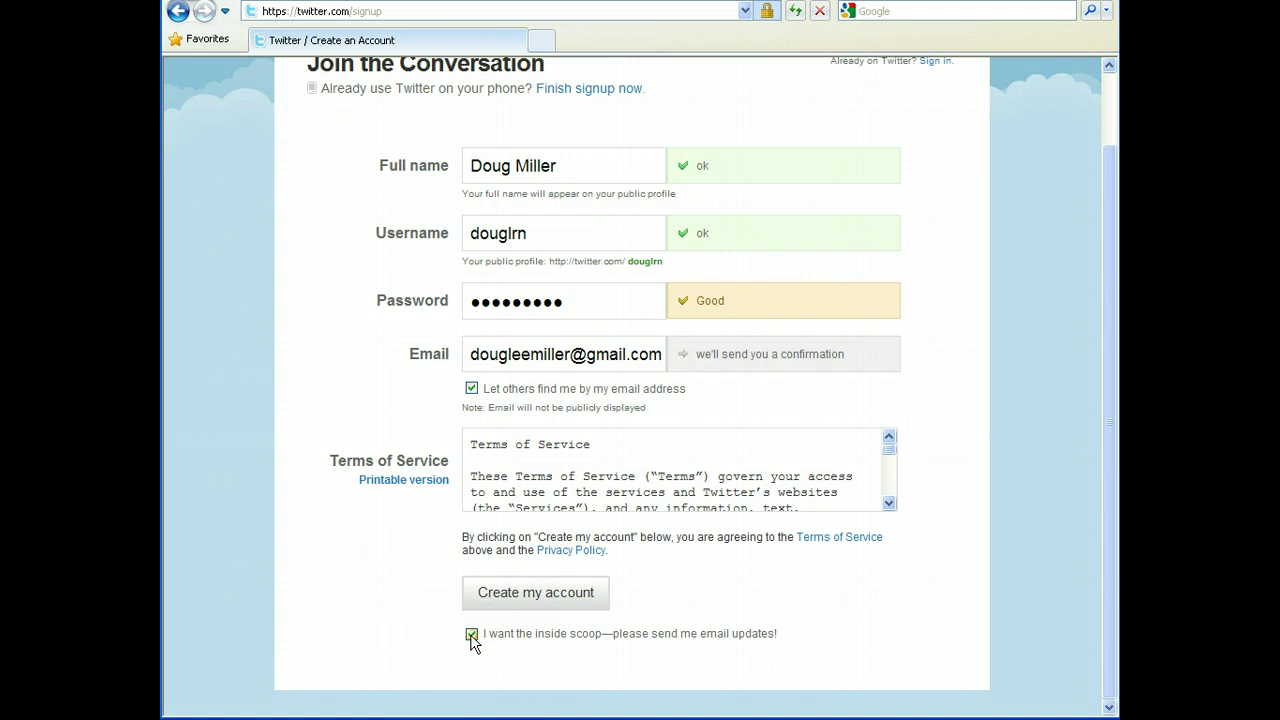
Untick the e-mail updates box, submit with Create my account, and decline the secure-content prompt.
left_click(471, 634)
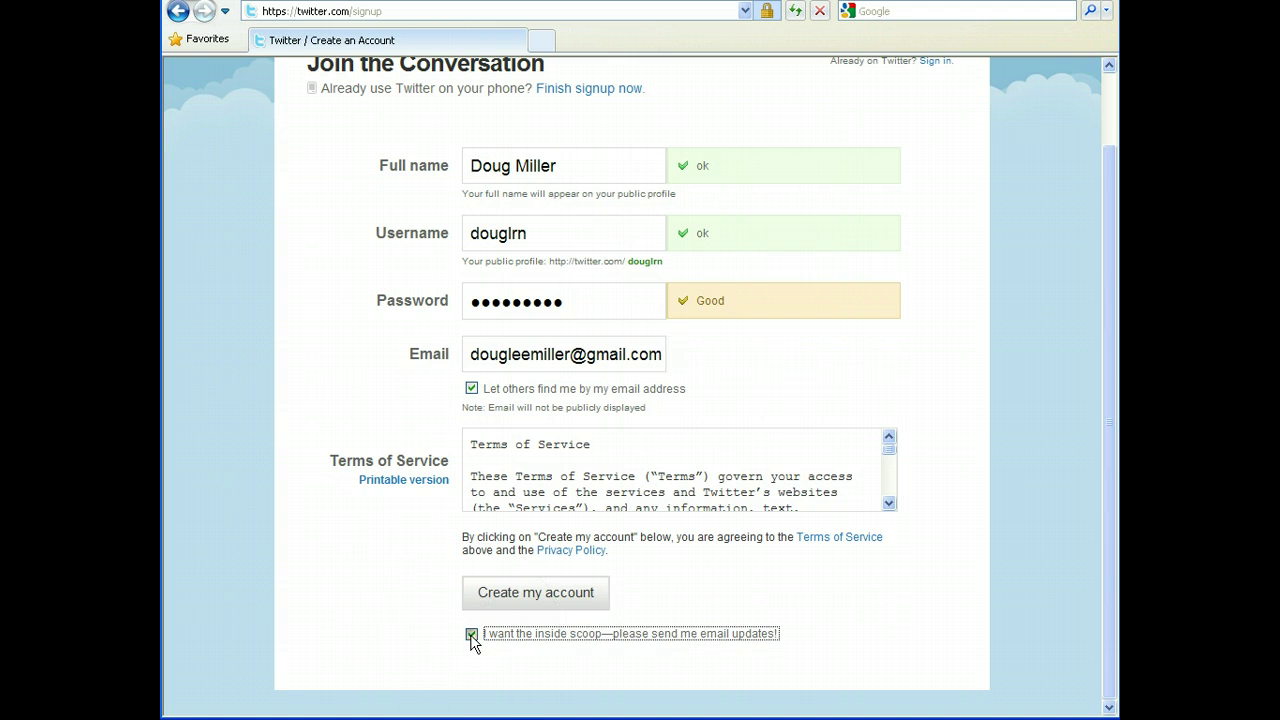
left_click(556, 595)
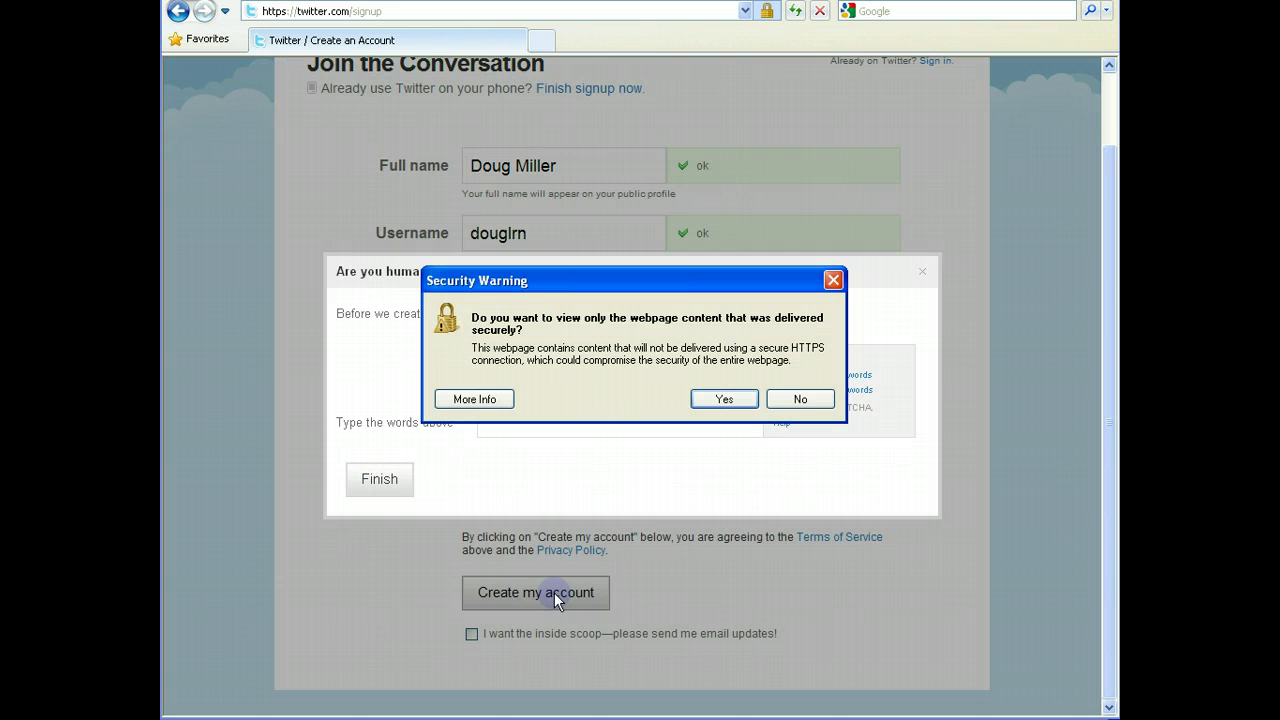
left_click(798, 400)
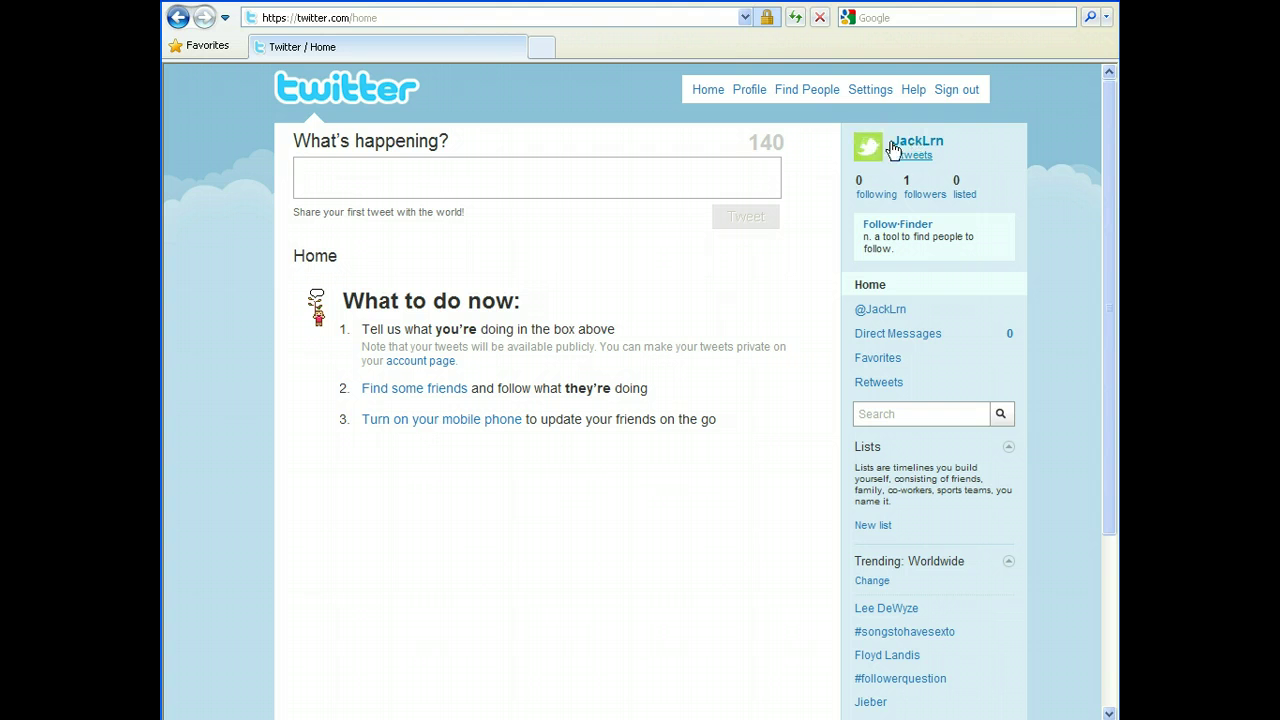
left_click(951, 149)
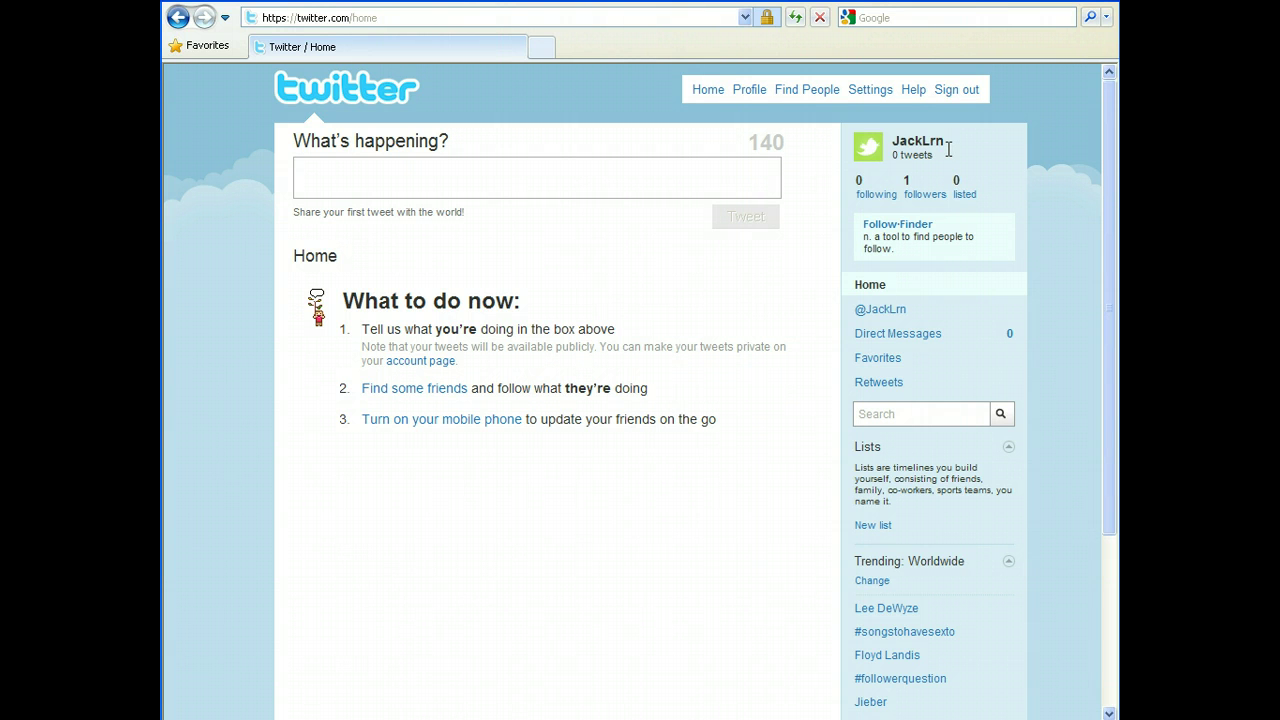
left_click(948, 149)
left_click(963, 200)
left_click(915, 344)
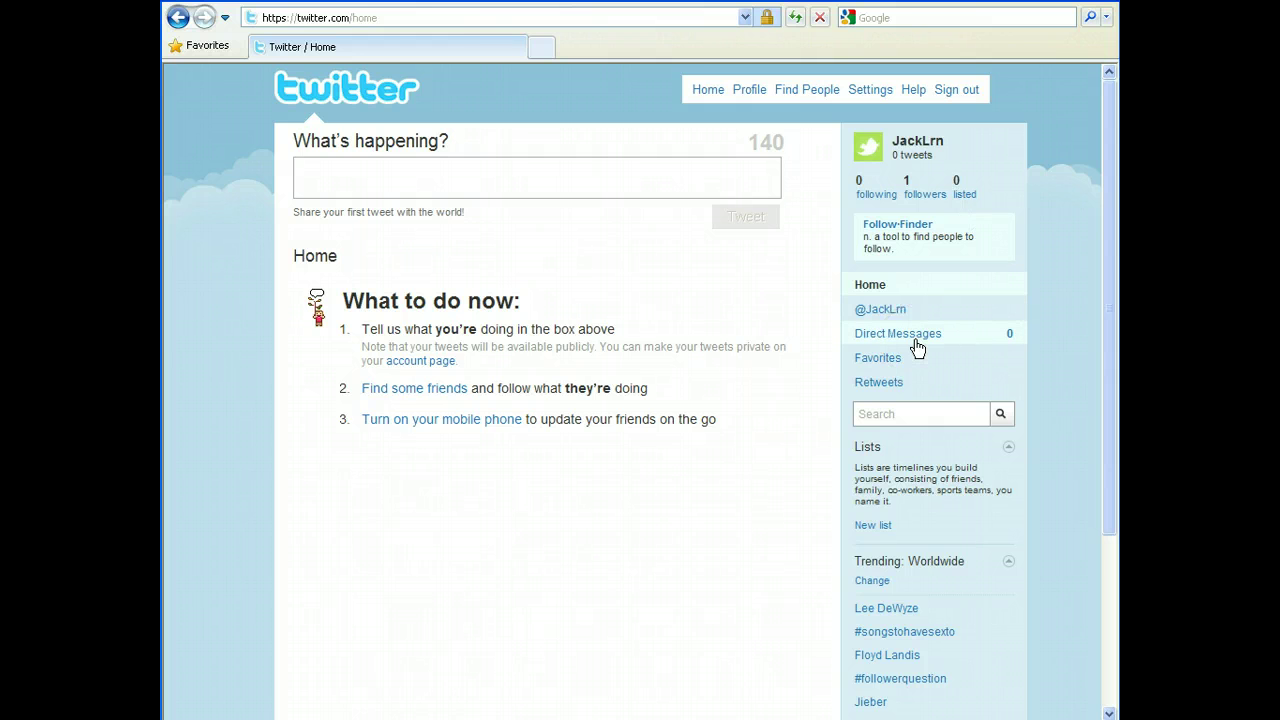
left_click(915, 341)
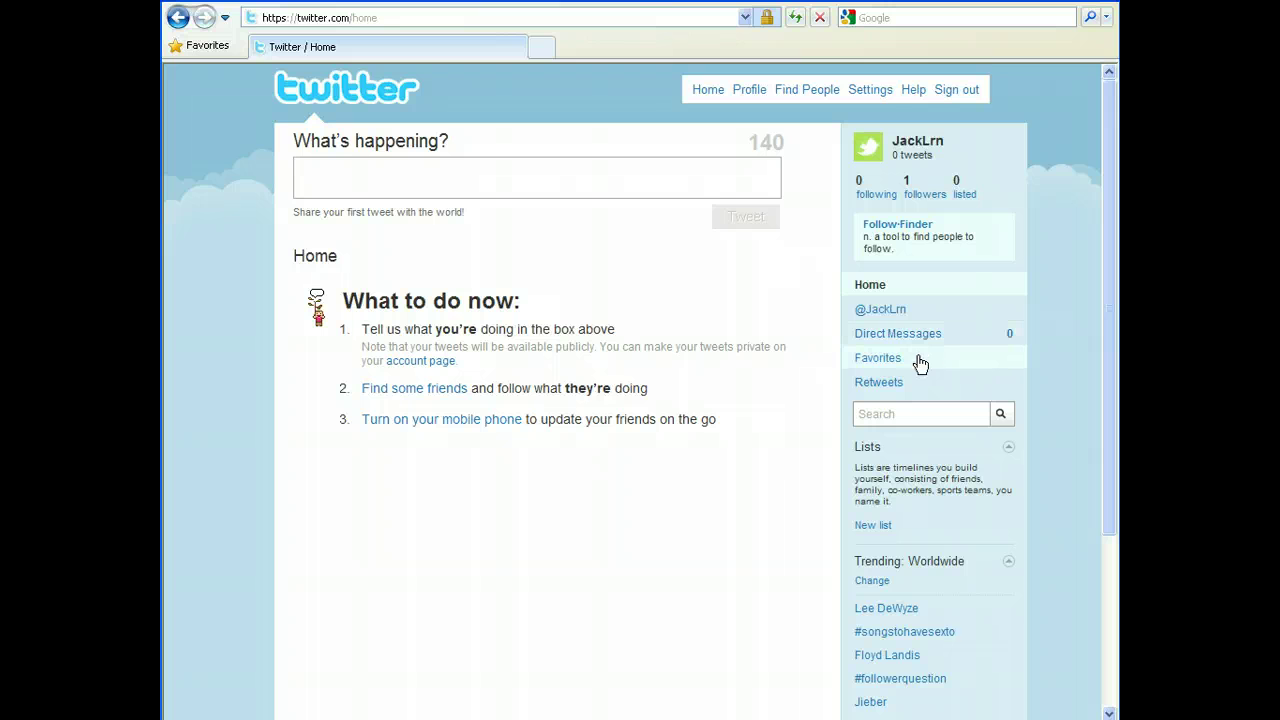
left_click(917, 358)
left_click(919, 362)
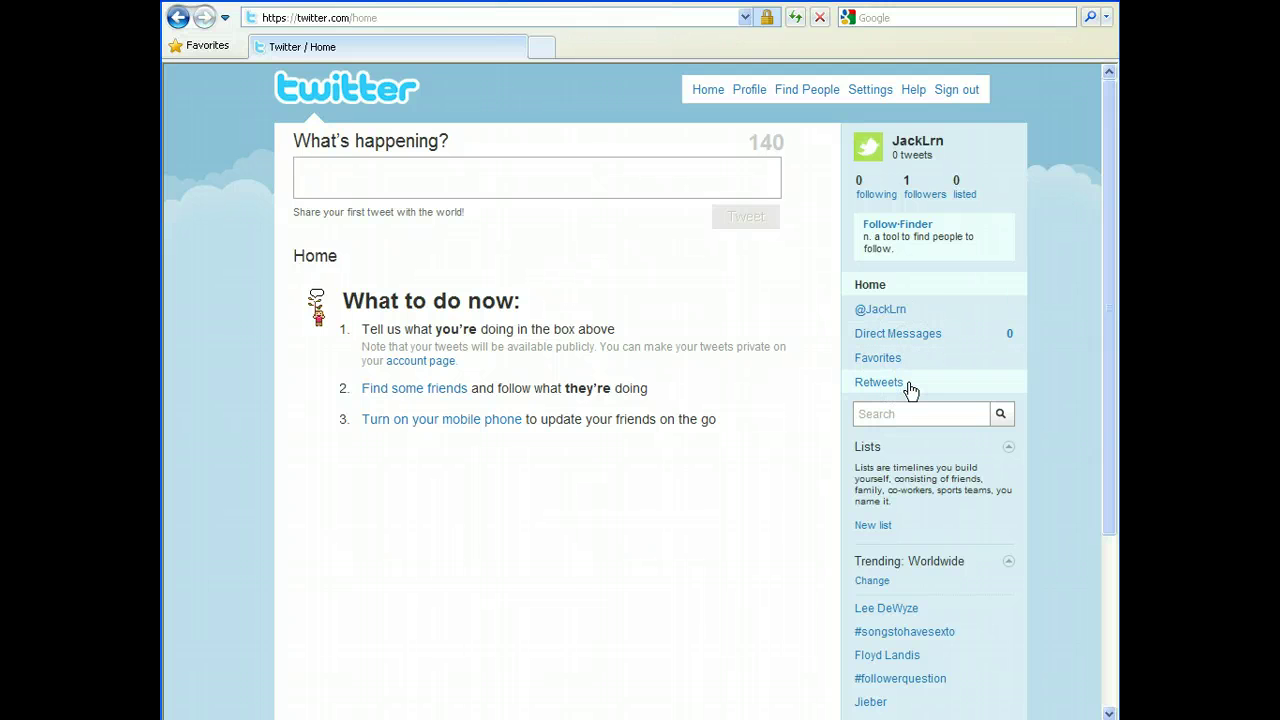
left_click(908, 388)
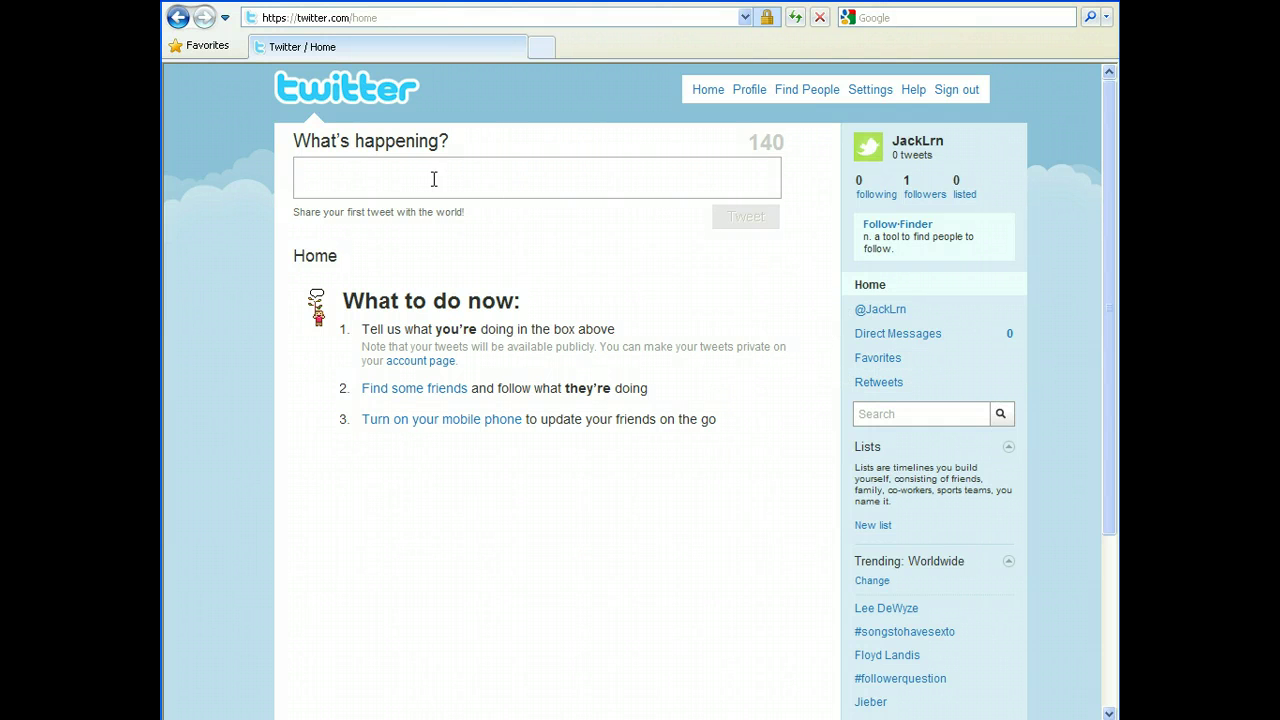
Type the draft 'as tehner andsafklj' into the What's happening? box without posting.
left_click(315, 148)
left_click(323, 174)
left_click(420, 173)
type("as tehner ")
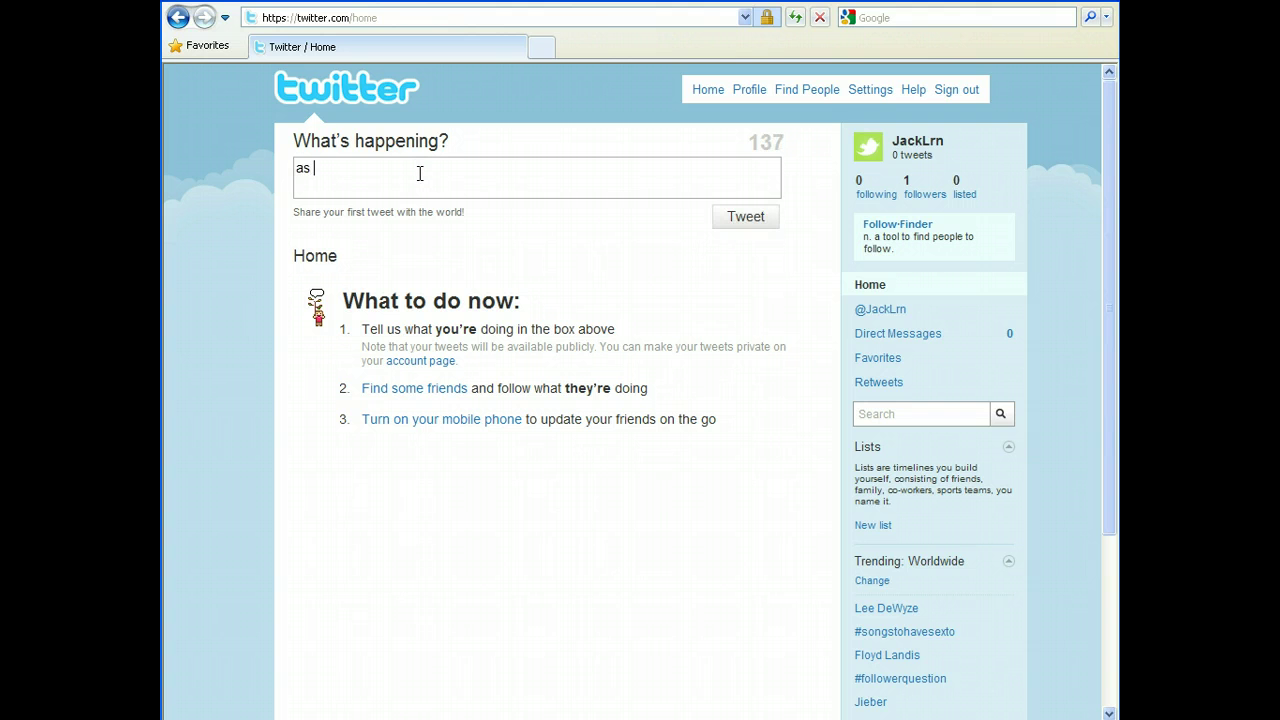
type("andsafklj")
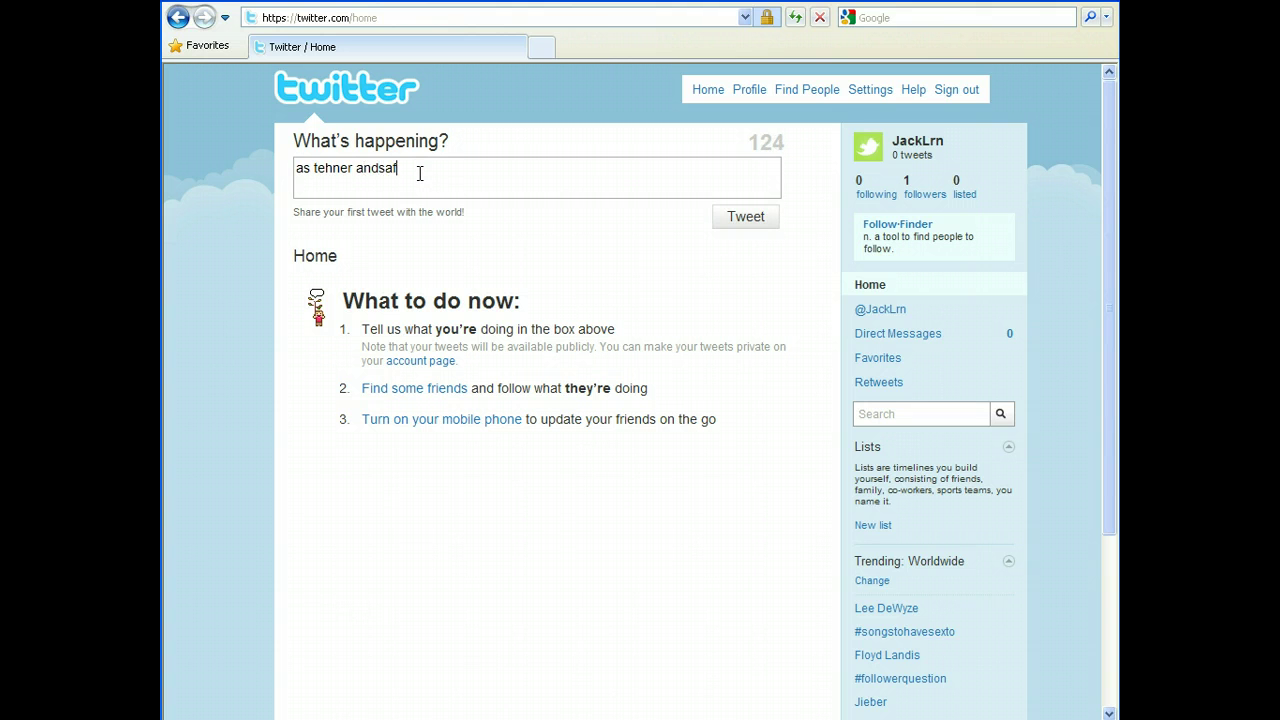